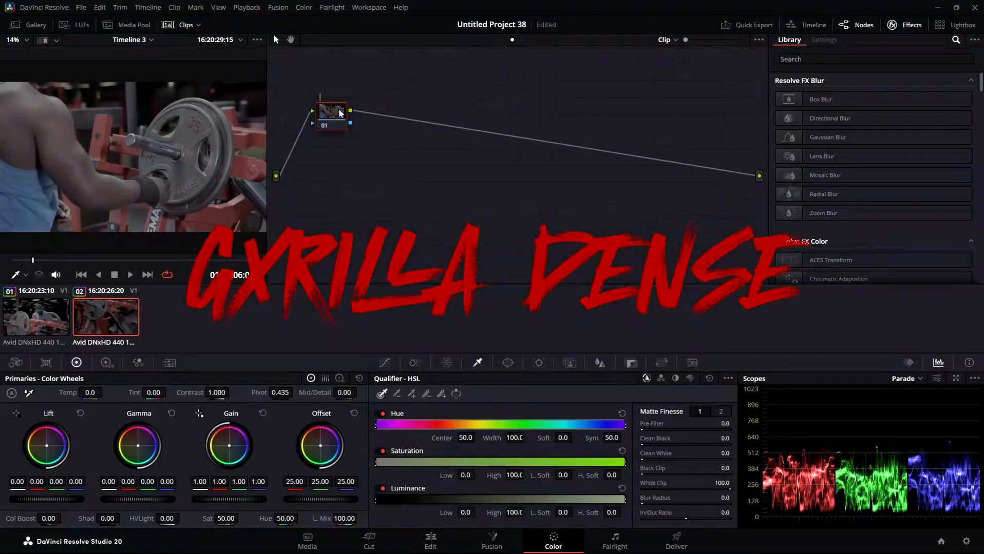
Label the first node "Density"
type("Denist")
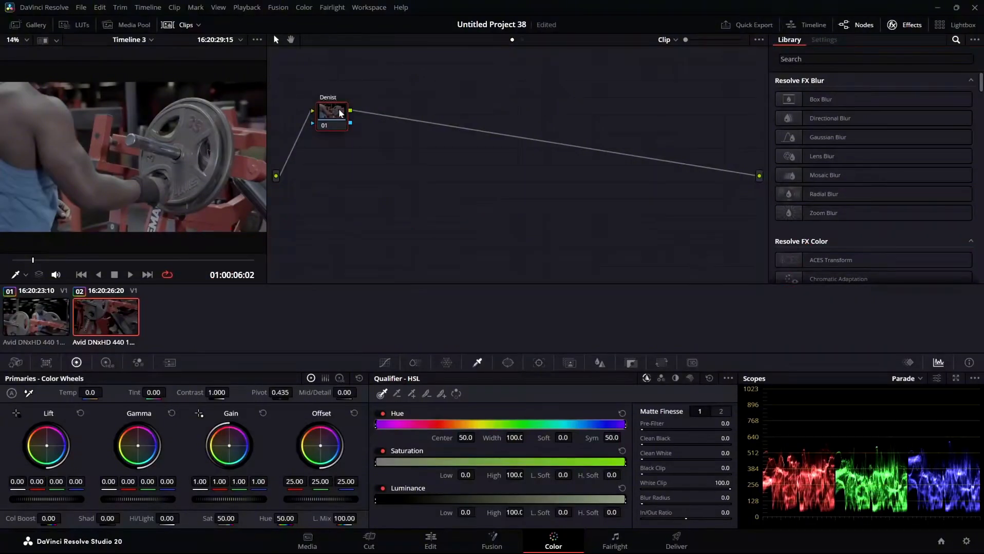
key("BackSpace")
key("BackSpace")
key("BackSpace")
type("sity")
Search the effects library for "dc", add the DCTL effect to the Density node, and choose GXRILLADENSE
left_click(845, 59)
type("dc")
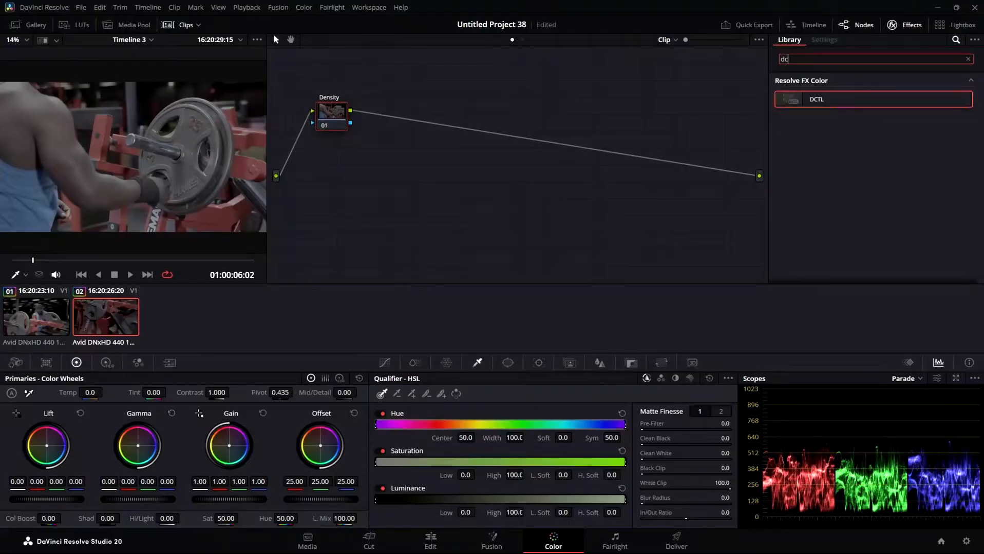
left_click_drag(847, 100, 332, 114)
left_click(898, 95)
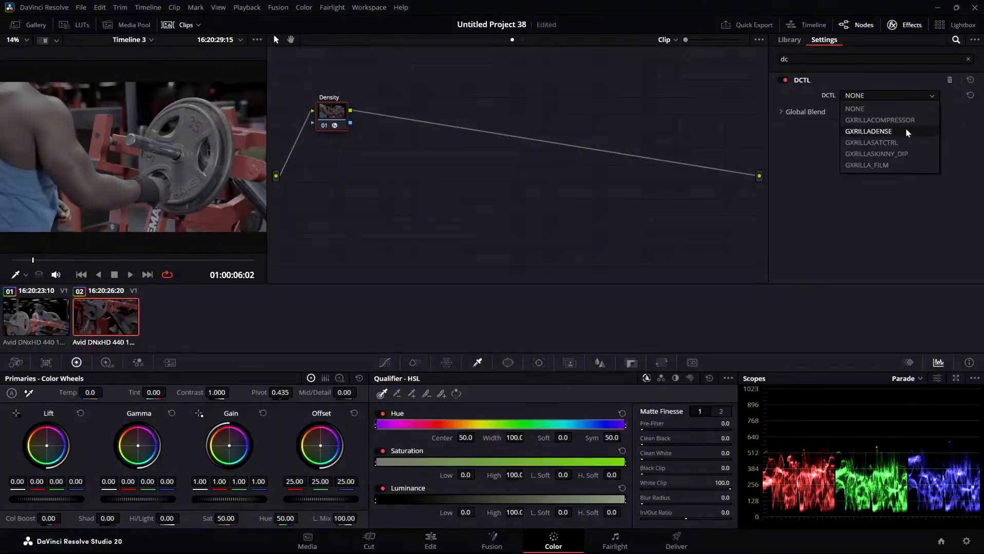
left_click(873, 132)
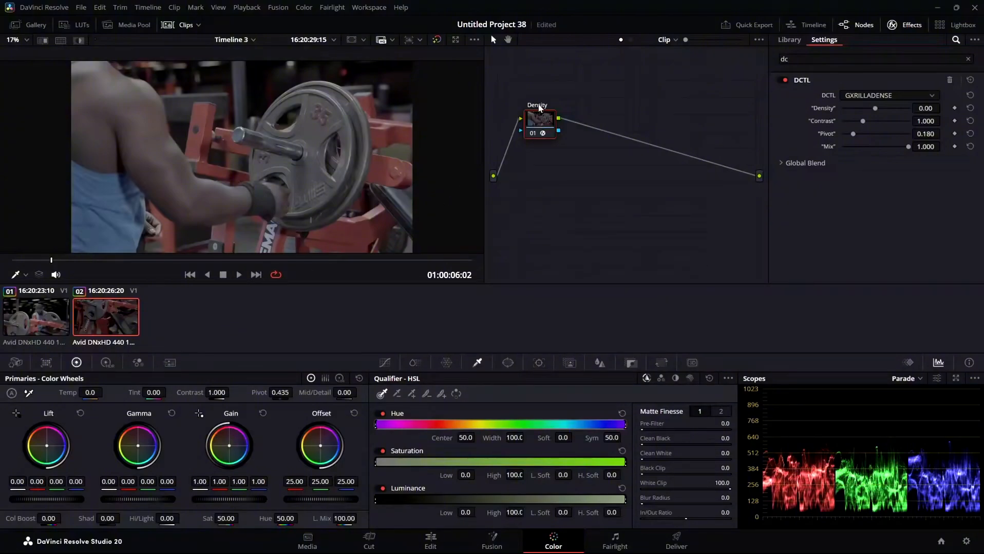
Remove the DCTL effect from the Density node and reapply it with GXRILLADENSE selected
left_click(949, 81)
left_click_drag(830, 99, 539, 121)
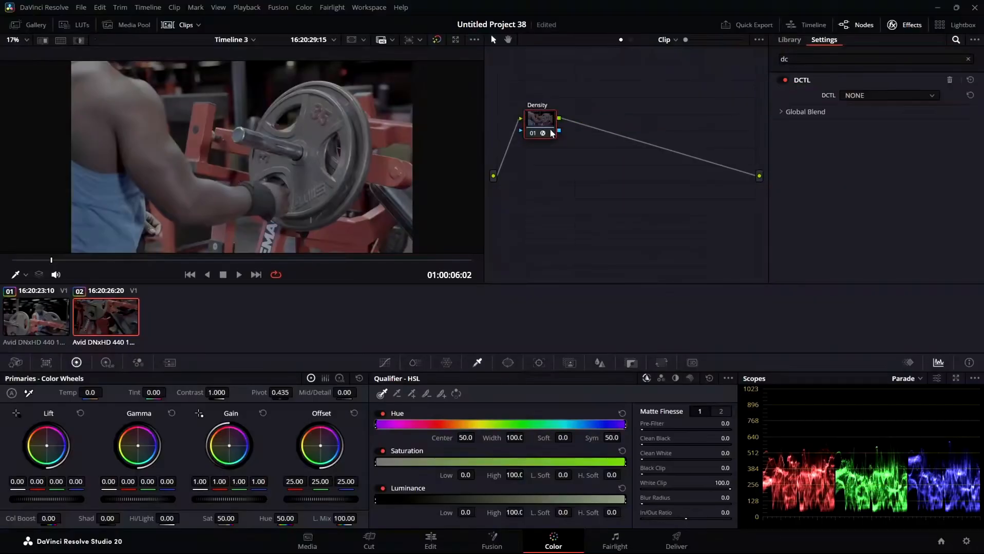
left_click(894, 95)
left_click(888, 131)
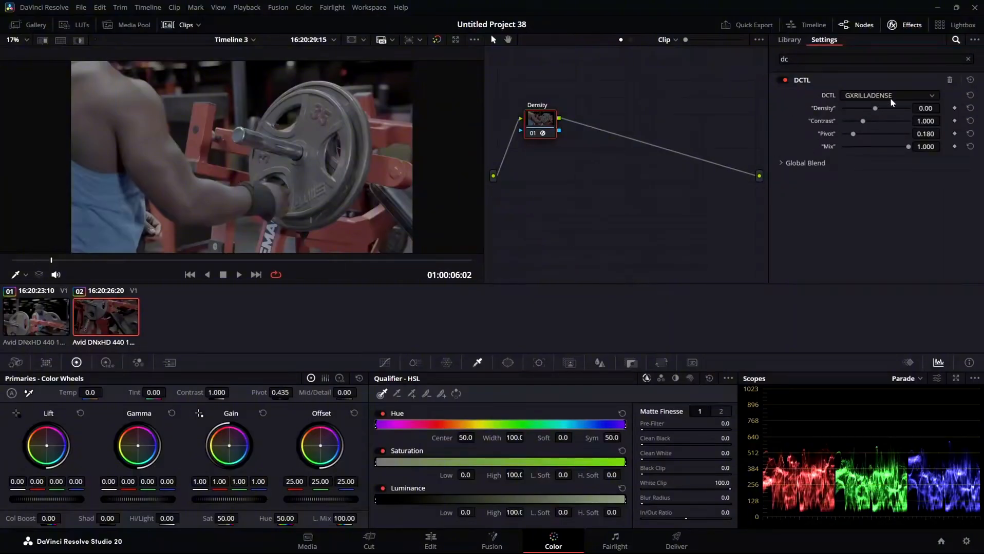
Set the Density value of the GXRILLADENSE effect to -0.50
left_click_drag(879, 107, 872, 110)
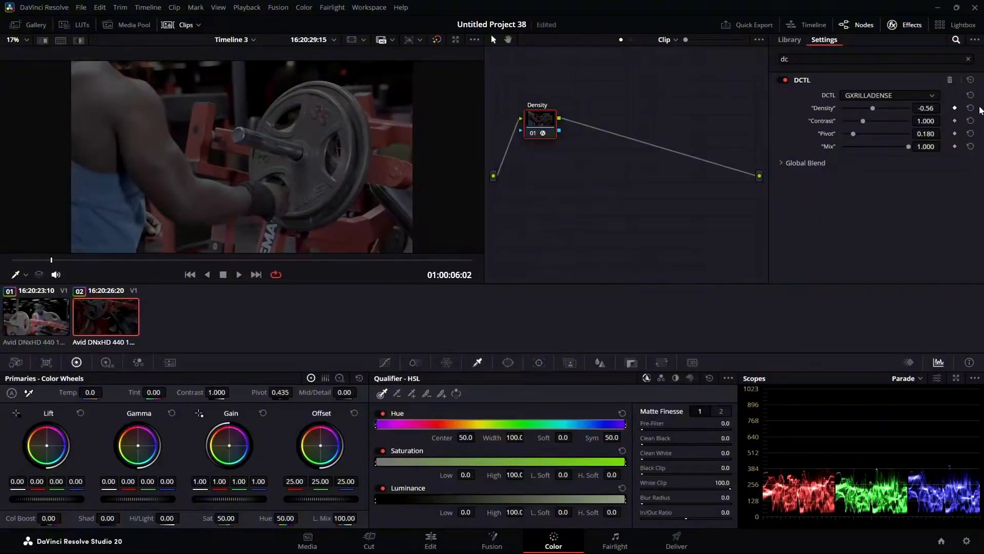
left_click(926, 108)
type("-0.05")
key("Return")
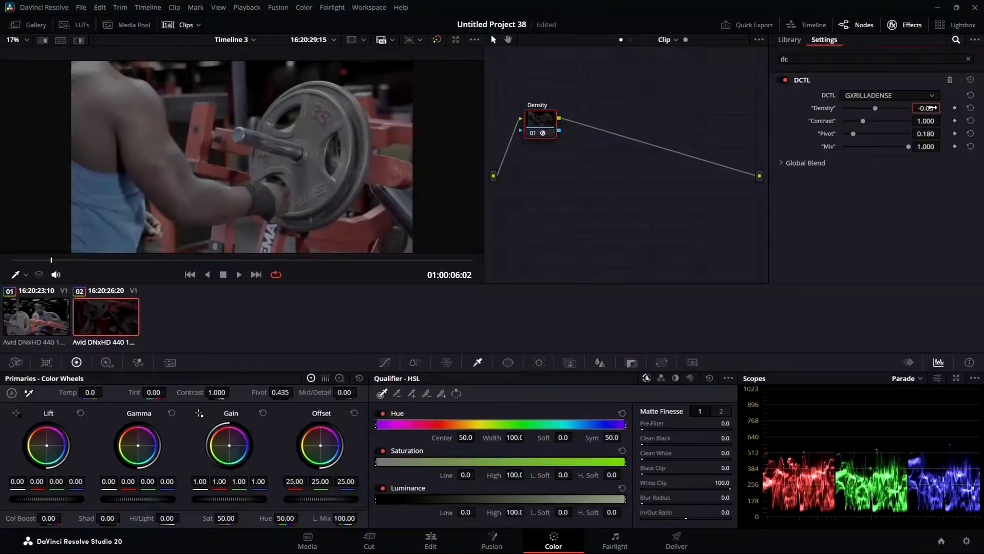
double_click(932, 108)
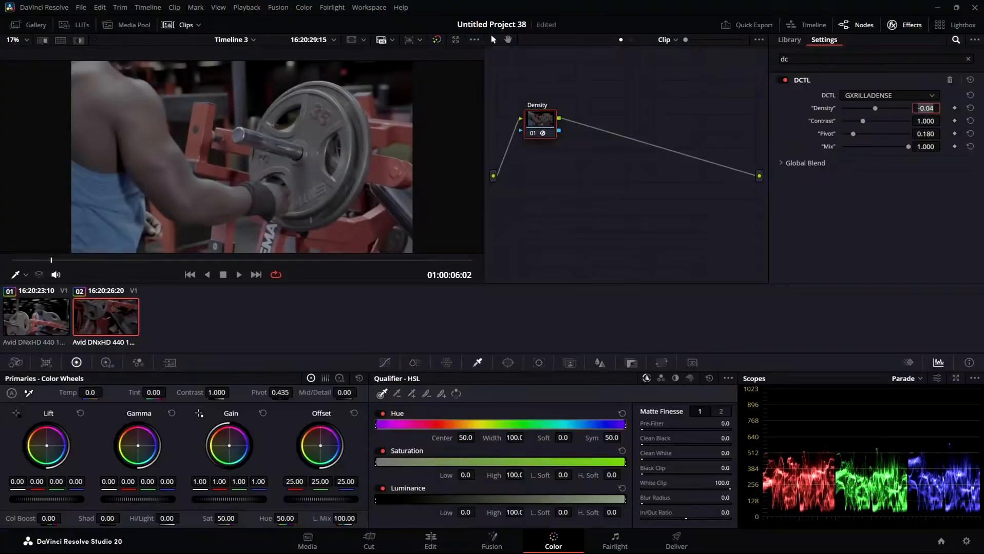
type("-0.5")
key("Return")
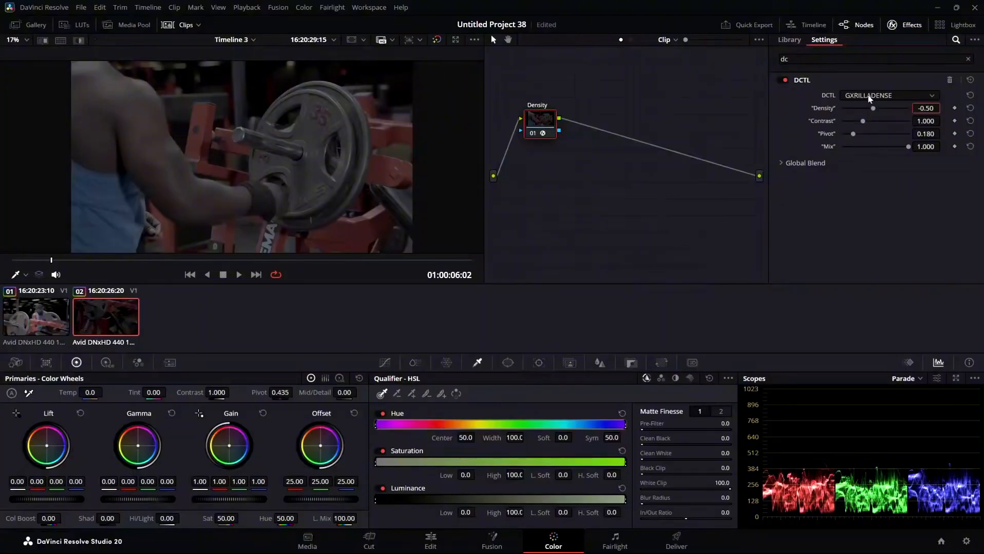
Raise the GXRILLADENSE Contrast to 2.460 and compare the image with the node disabled and enabled
left_click_drag(863, 121, 896, 115)
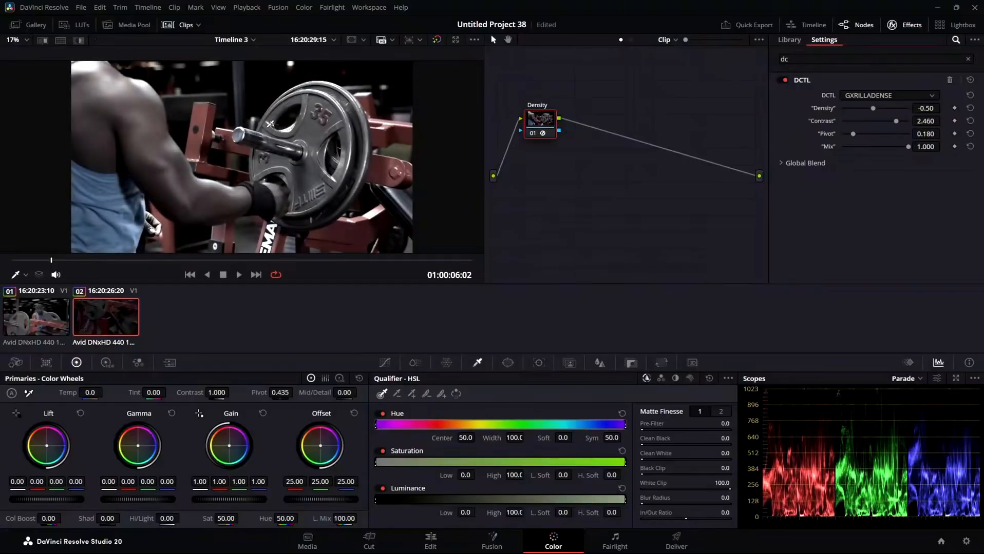
key("ctrl+d")
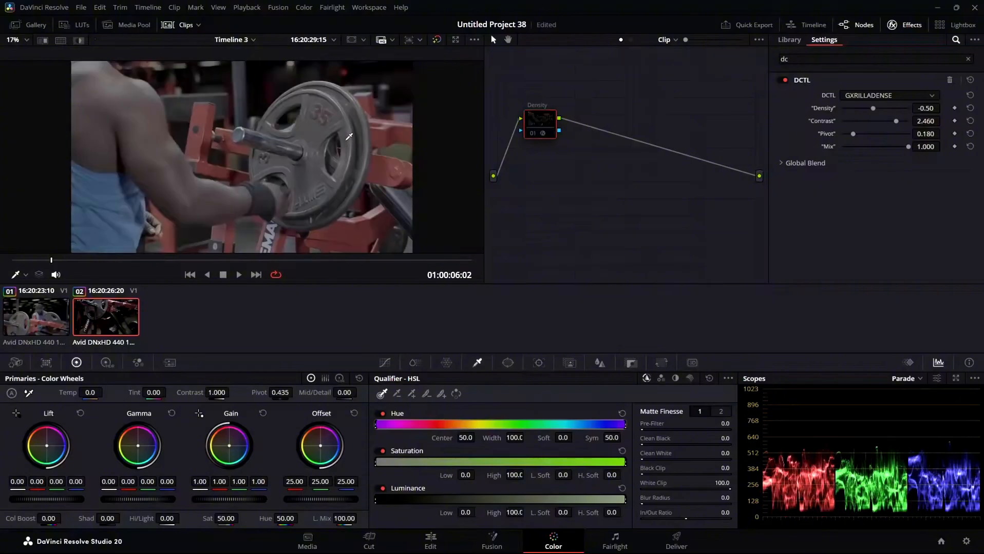
key("ctrl+d")
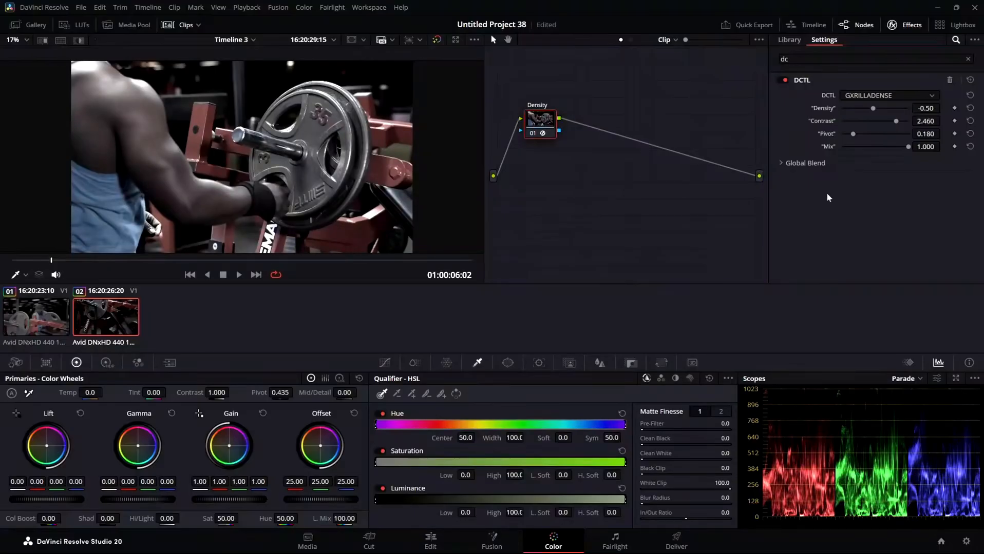
Add a serial node after Density and apply the DCTL effect to it with GXRILLASATCTRL selected
left_click(155, 260)
left_click_drag(156, 259, 158, 260)
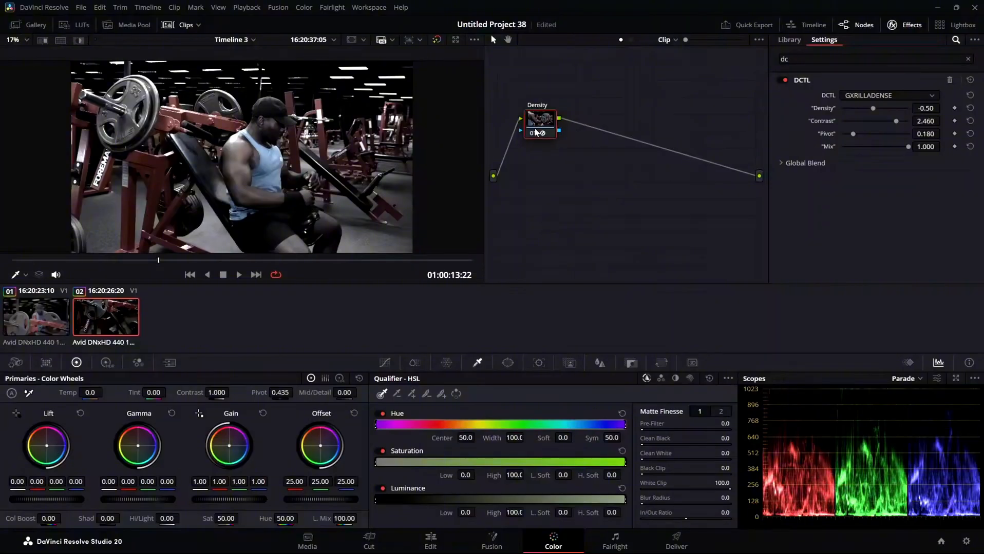
key("alt+s")
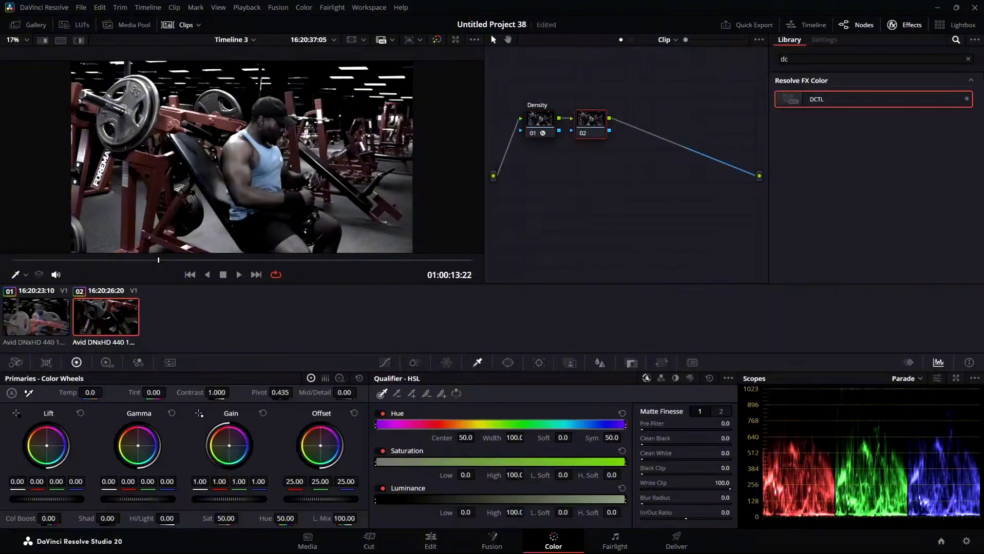
left_click_drag(855, 99, 590, 122)
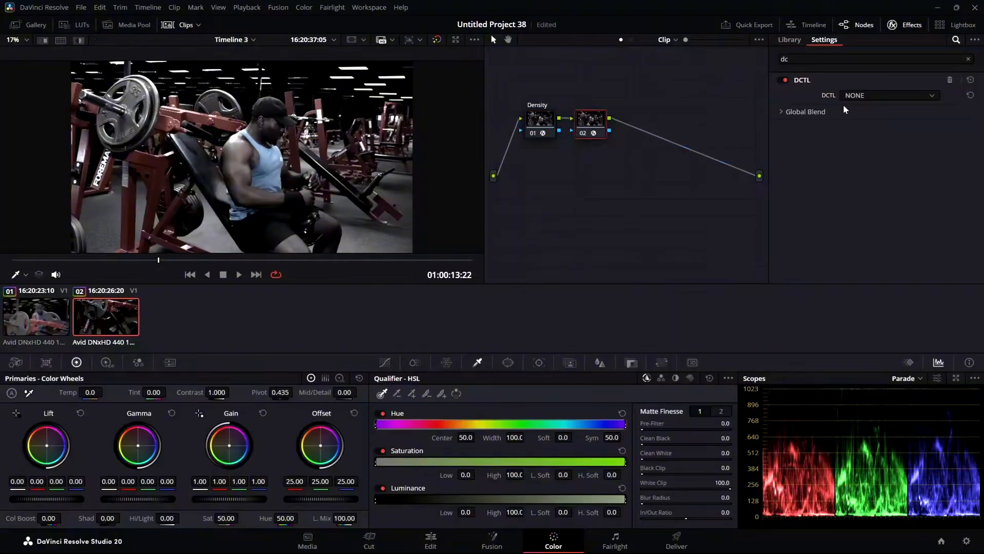
left_click(892, 95)
left_click(886, 144)
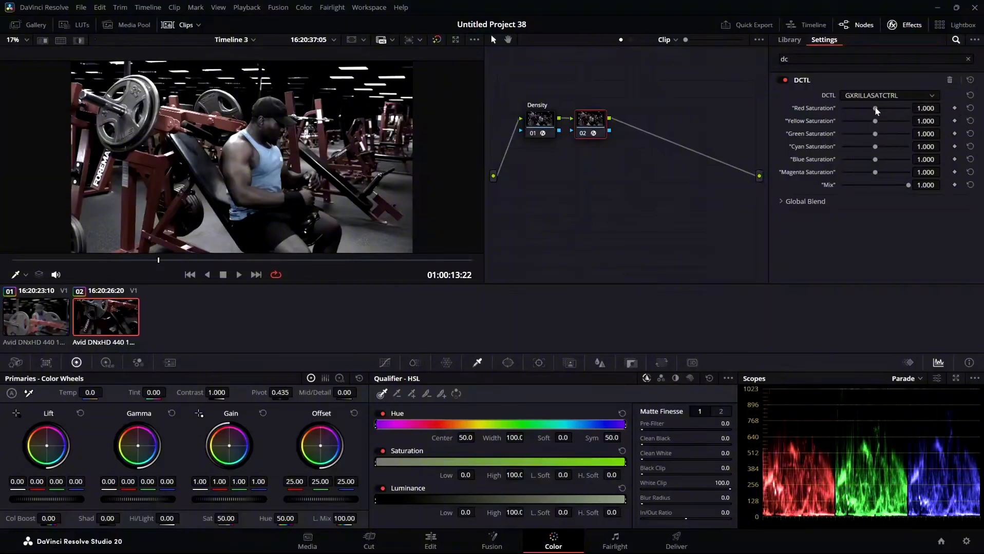
Set Red Saturation to 1.519 and Yellow Saturation to 0.620 in the GXRILLASATCTRL effect
left_click_drag(875, 106, 912, 97)
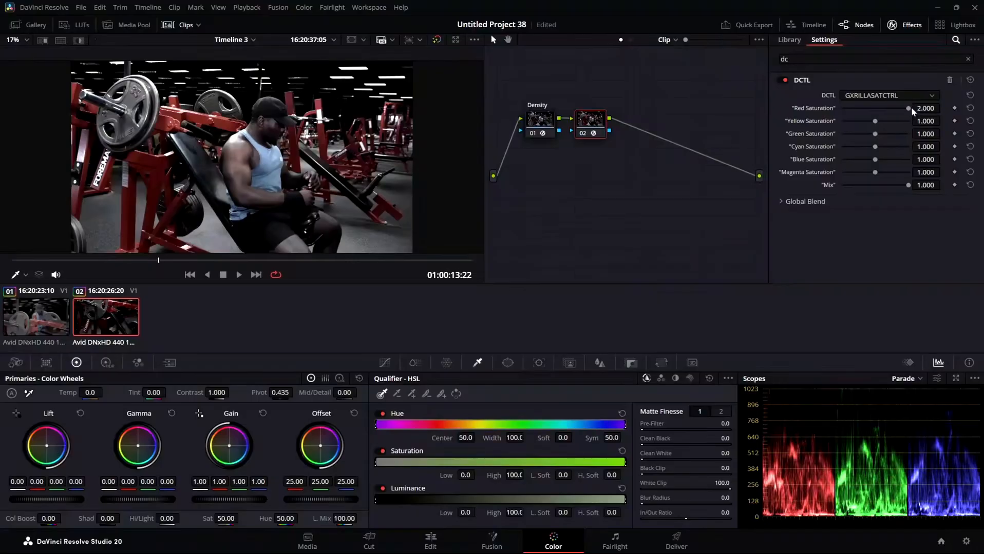
left_click_drag(911, 107, 884, 113)
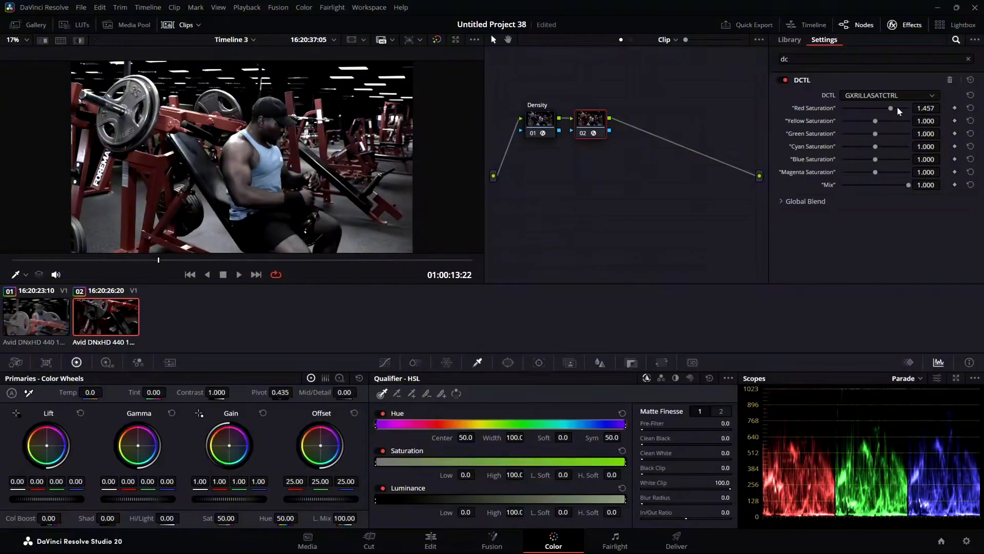
left_click_drag(897, 108, 889, 108)
left_click_drag(888, 109, 891, 108)
left_click_drag(875, 122, 863, 125)
Compare the image with the saturation node disabled and enabled, and check the grade on other frames of the clip
key("ctrl+d")
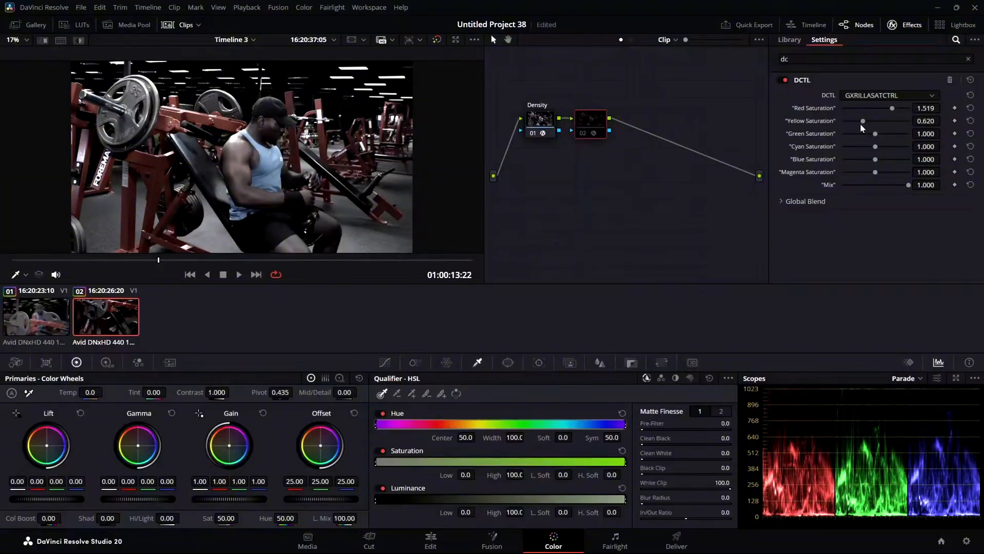
key("ctrl+d")
key("ctrl+d")
key("ctrl+d")
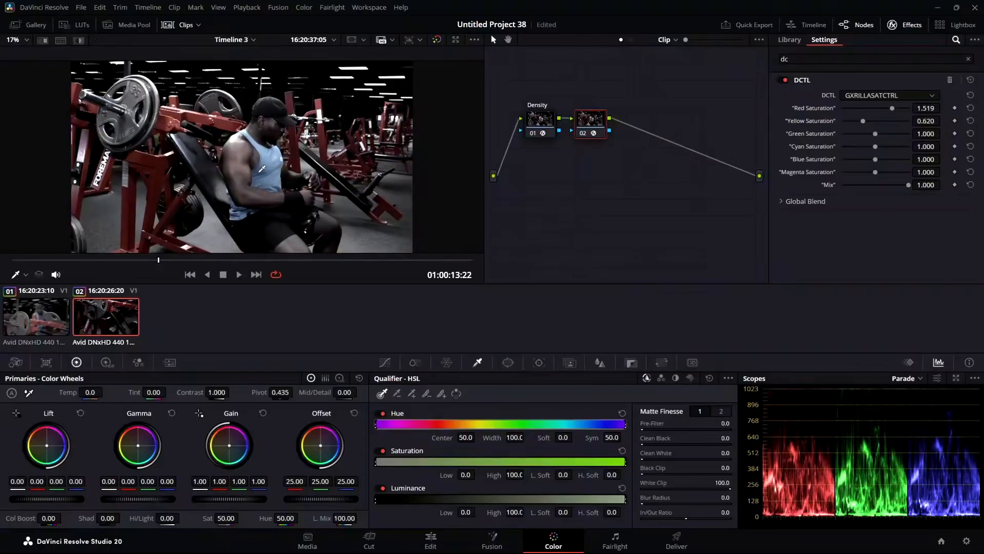
left_click(239, 260)
left_click_drag(243, 258, 212, 241)
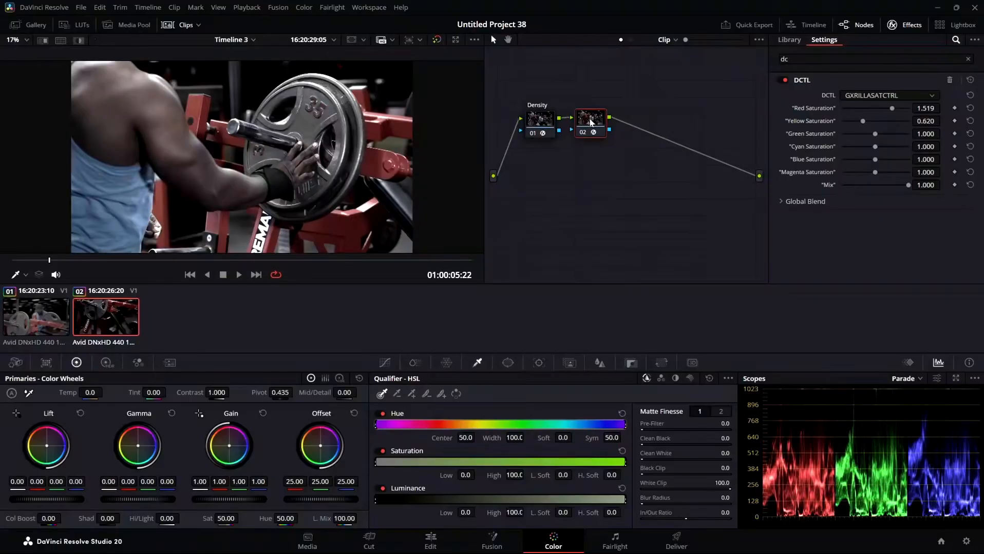
Label the second node "sat ctrl"
double_click(590, 123)
type("sat c")
key("BackSpace")
key("BackSpace")
key("BackSpace")
type("trl")
key("Return")
Add a third serial node labelled "skin" and apply the DCTL effect to it with GXRILLASKINNY_DIP selected
key("alt+s")
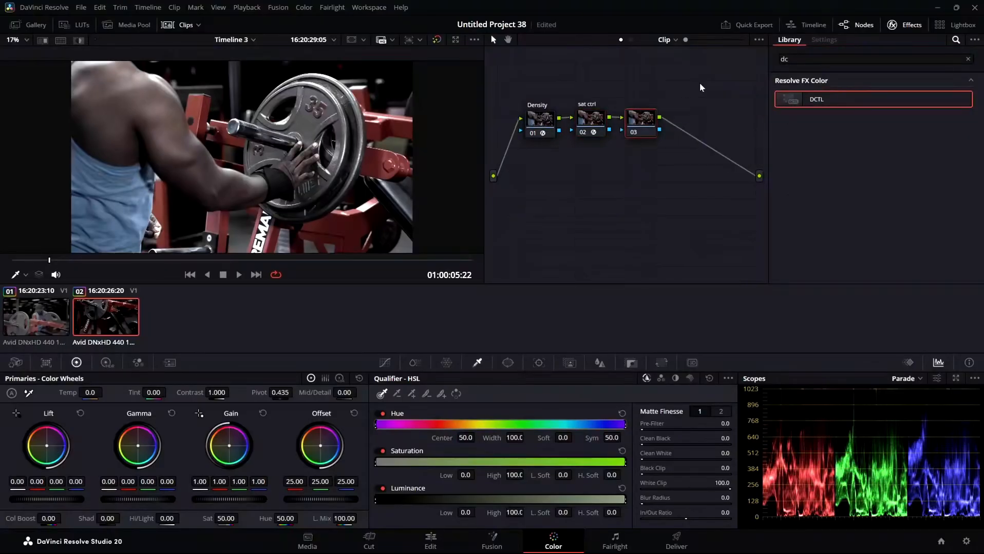
type("skin")
left_click_drag(844, 92, 637, 124)
left_click(894, 99)
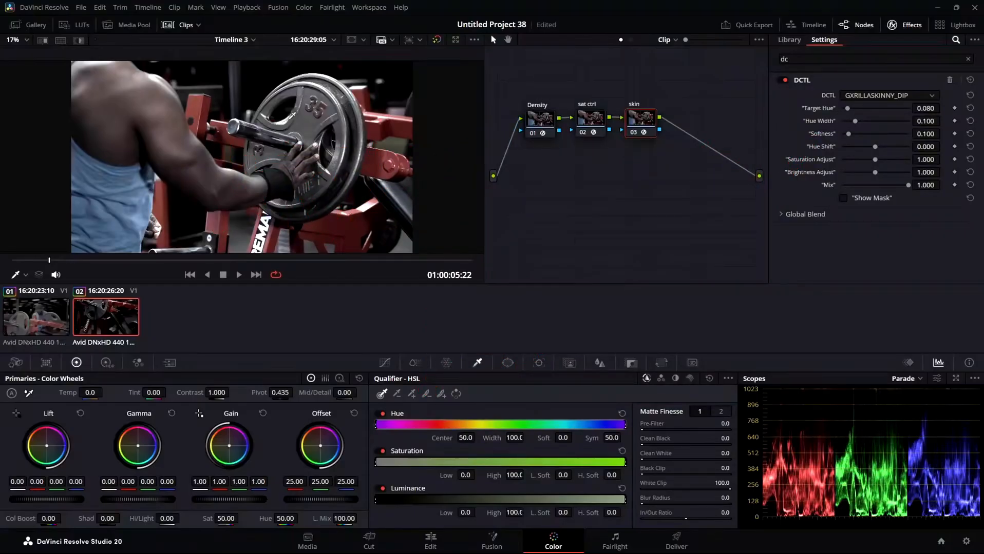
Try isolating the arm's skin tone with the HSL qualifier in highlight view and a Target Hue of 0.140, then reset the effect
key("ctrl+alt+w")
left_click(177, 139)
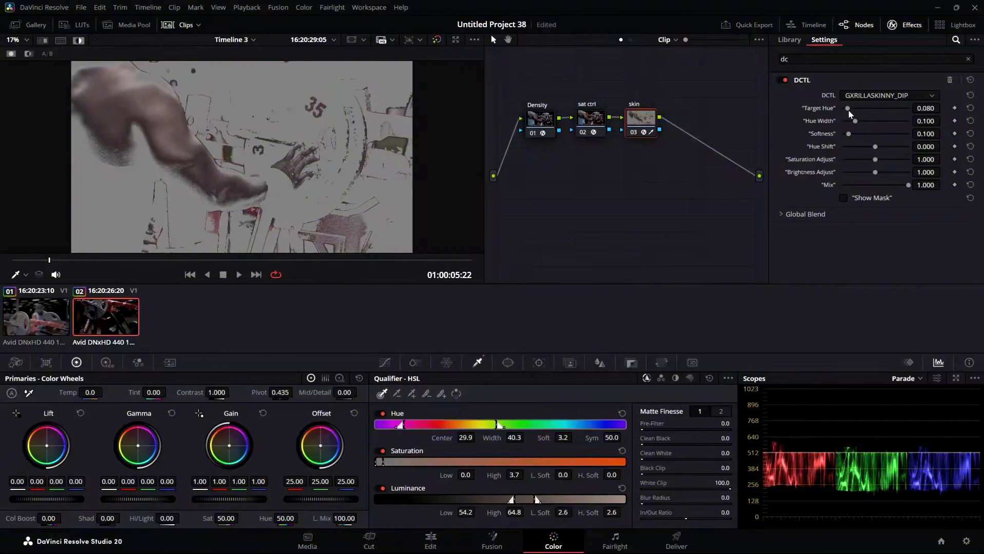
mouse_move(848, 109)
left_mouse_down()
mouse_move(884, 117)
mouse_move(841, 113)
mouse_move(852, 116)
left_mouse_up()
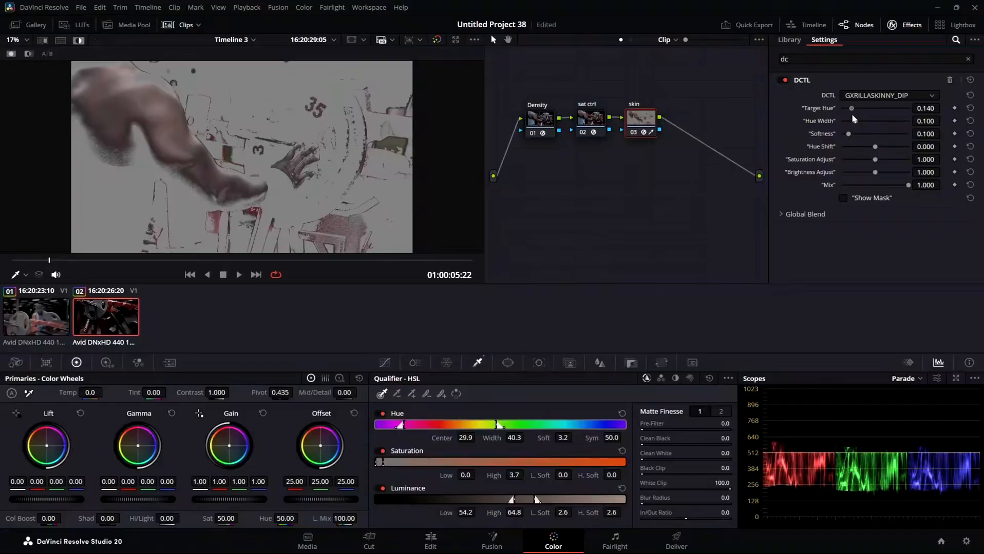
left_click(970, 80)
key("shift+h")
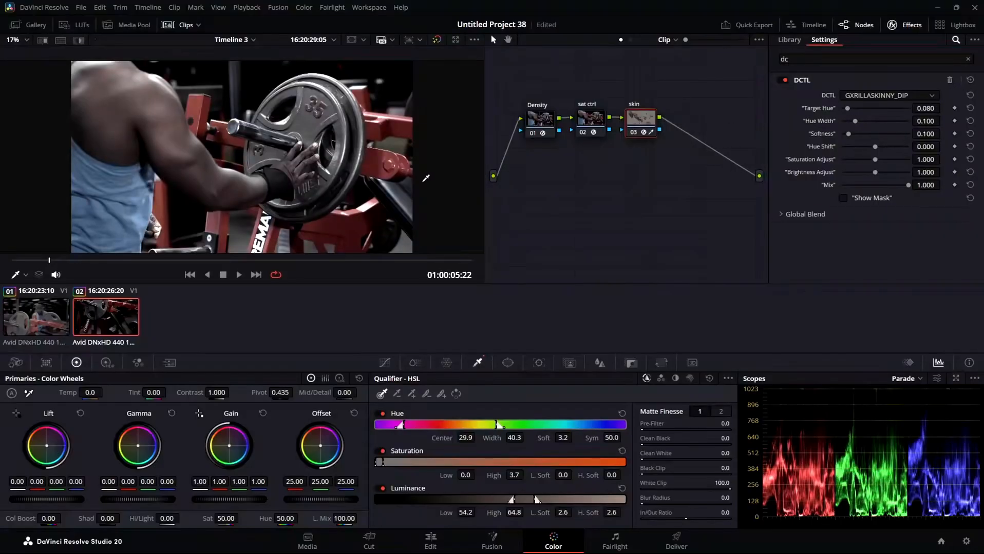
Try shifting the Target Hue and widening the Hue Width, then reset the skin node's grade
left_click_drag(847, 108, 923, 128)
mouse_move(855, 119)
left_mouse_down()
mouse_move(895, 117)
mouse_move(867, 122)
left_mouse_up()
right_click(642, 118)
left_click(650, 124)
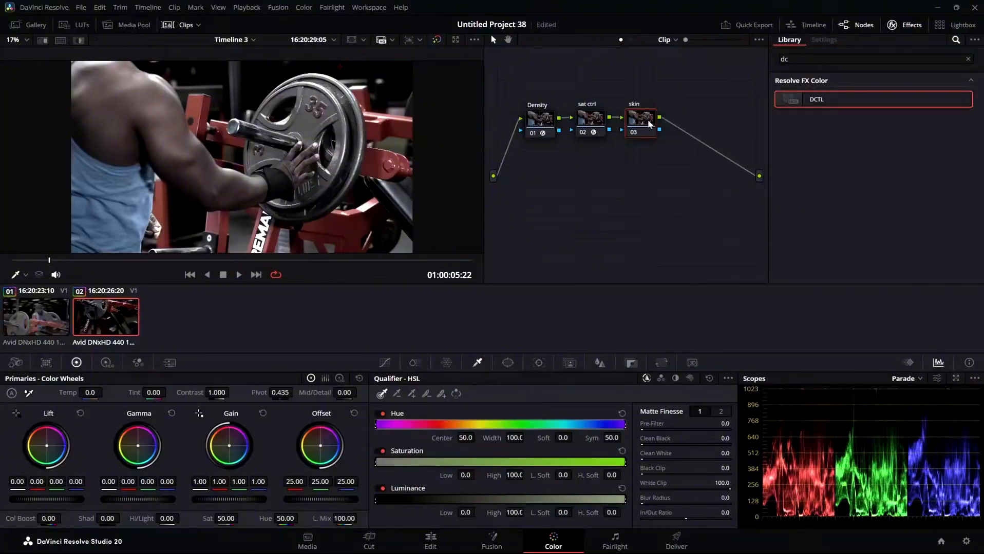
Reapply the DCTL effect to the skin node and choose GXRILLASKINNY_DIP
left_click_drag(812, 102, 638, 119)
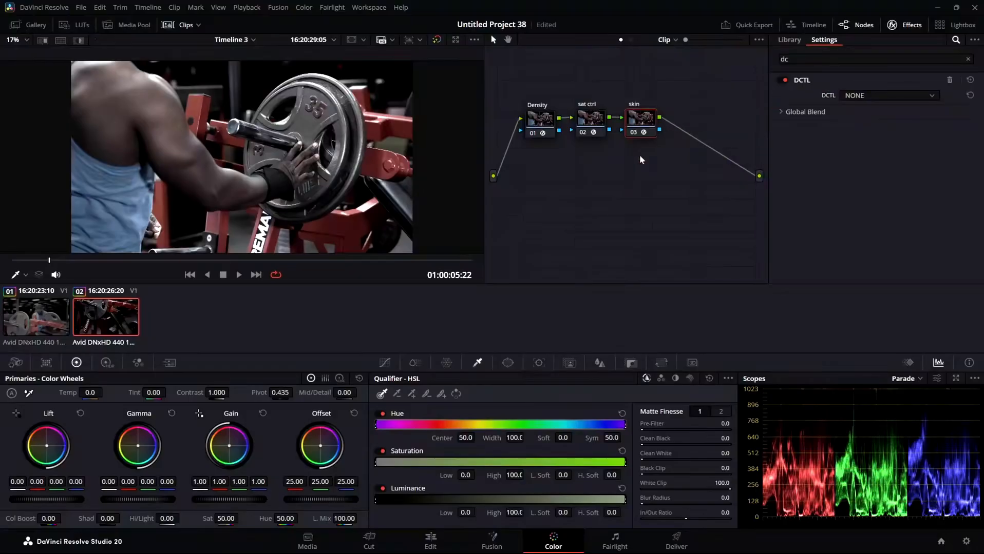
left_click(881, 96)
left_click(893, 153)
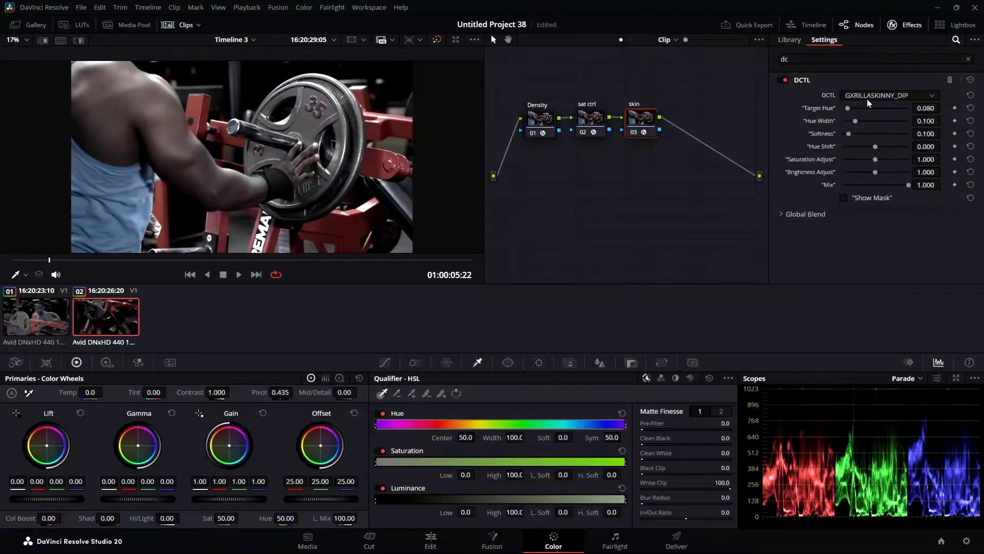
Show the skin mask, try Target Hue 0.000, Hue Width 0.128, Hue Shift -0.018 and Brightness Adjust 1.194, then reset the effect
left_click(842, 198)
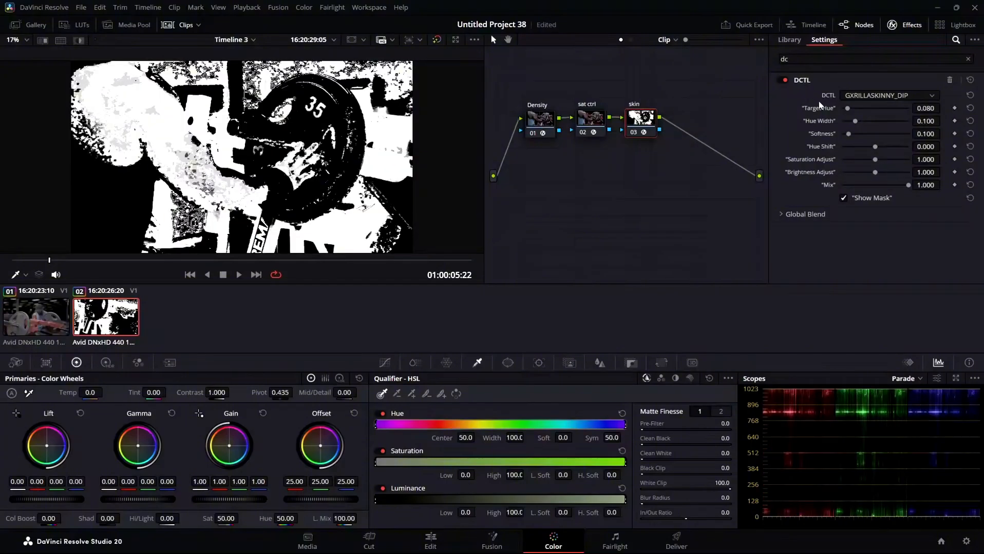
left_click_drag(848, 112, 841, 111)
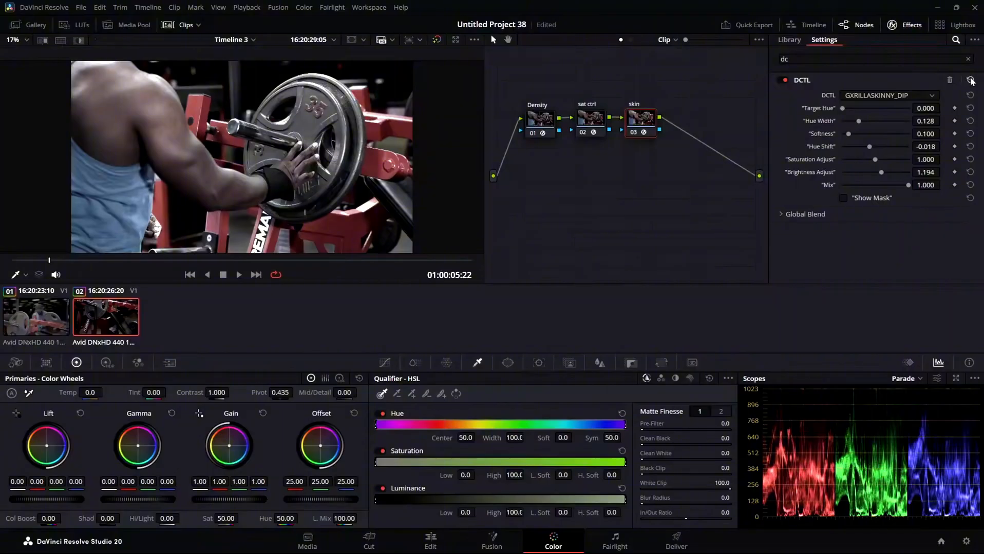
left_click(971, 79)
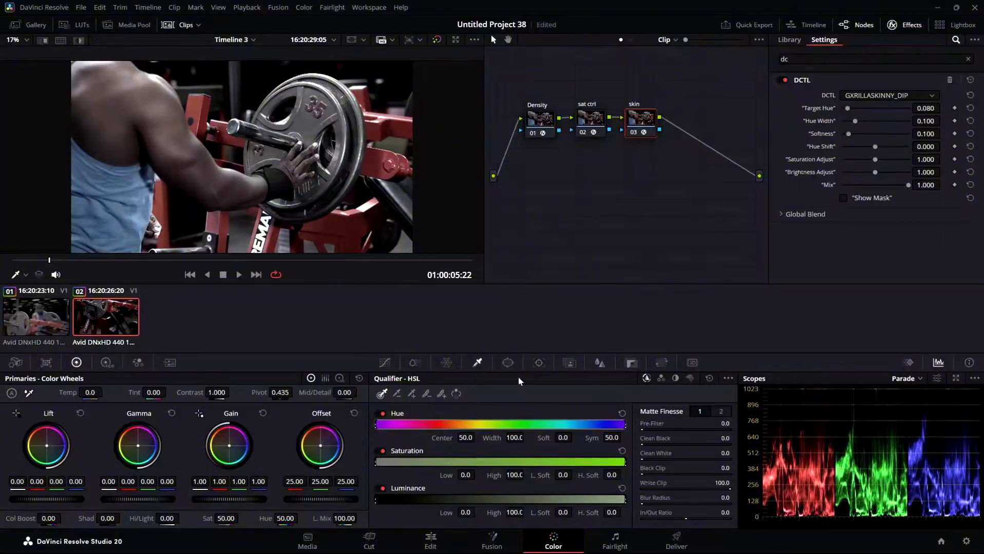
Sample the shoulder skin with the HSL qualifier in highlight view, setting Clean Black to 24.1 and the hue width to 51.5
left_click(151, 108)
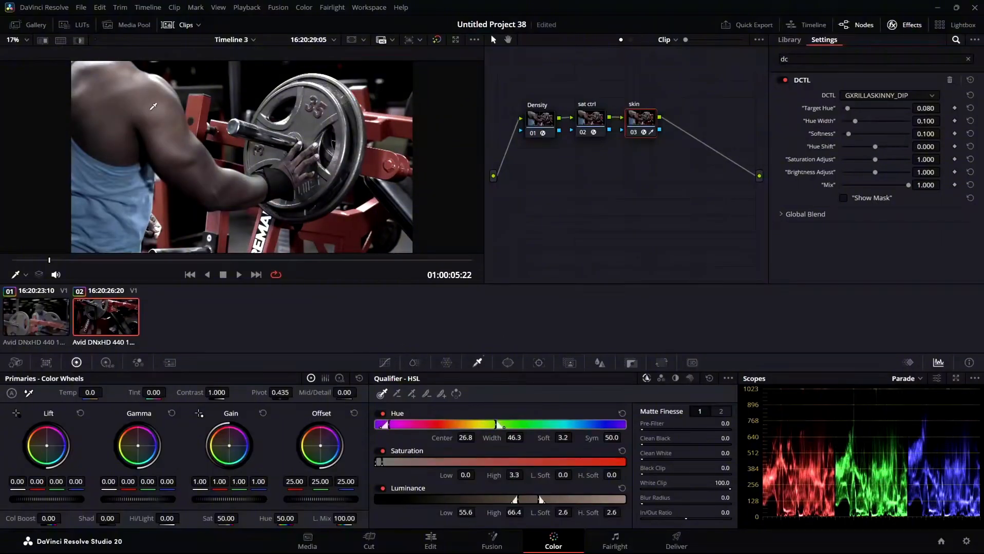
key("shift+h")
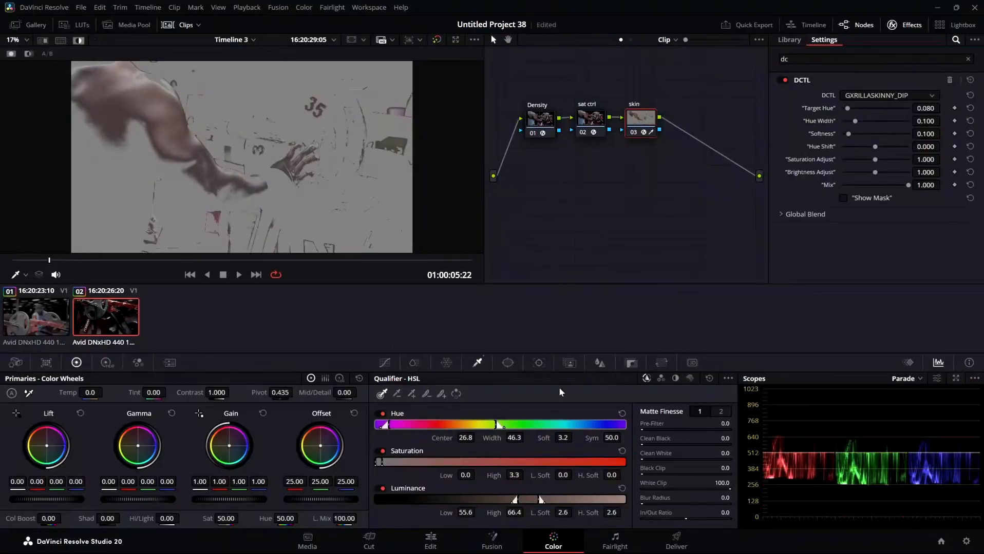
left_click_drag(643, 444, 664, 445)
mouse_move(495, 426)
left_mouse_down()
mouse_move(515, 426)
mouse_move(502, 425)
left_mouse_up()
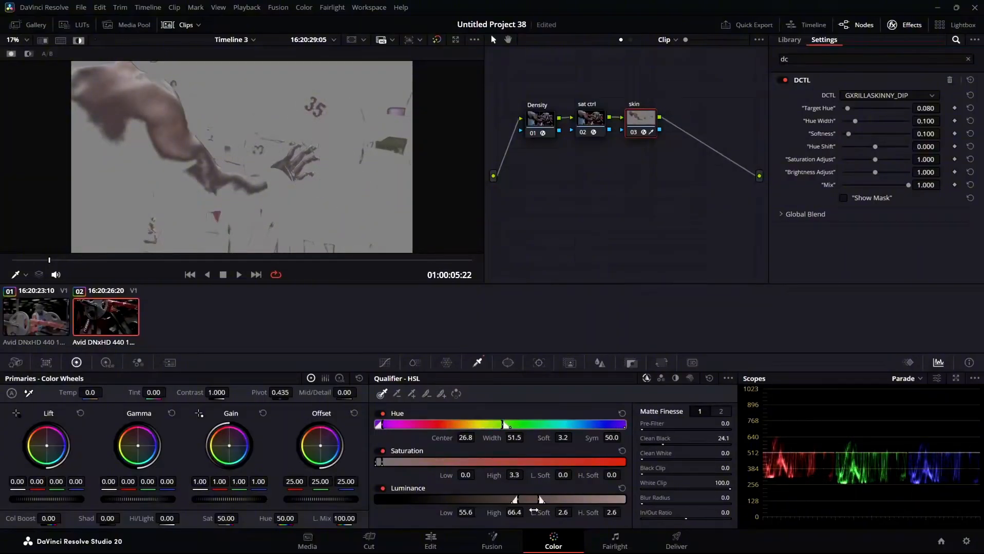
Set the qualifier's luminance range to low 51.1 and high 77.4, checking the selection with the saturation qualifier off and back on
left_click_drag(516, 499, 507, 499)
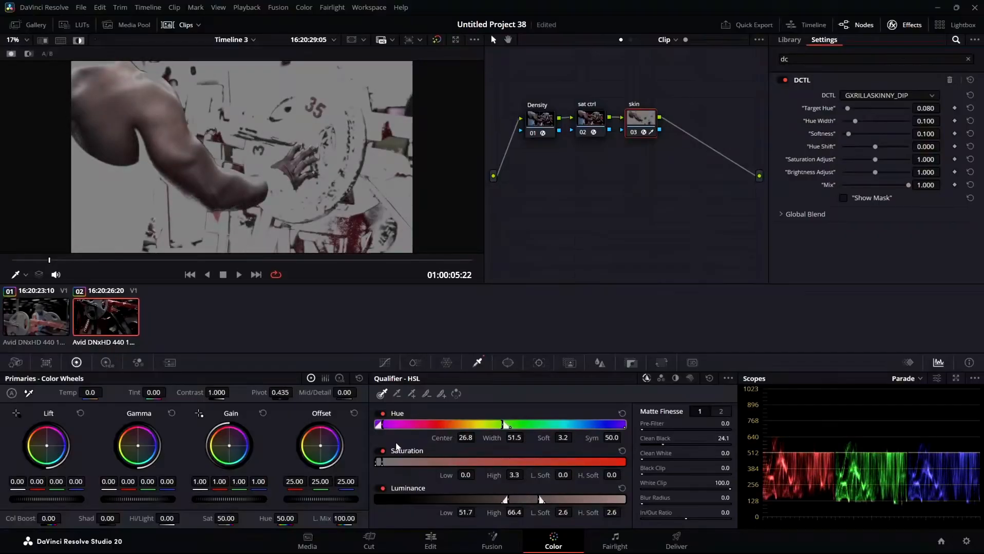
left_click(381, 451)
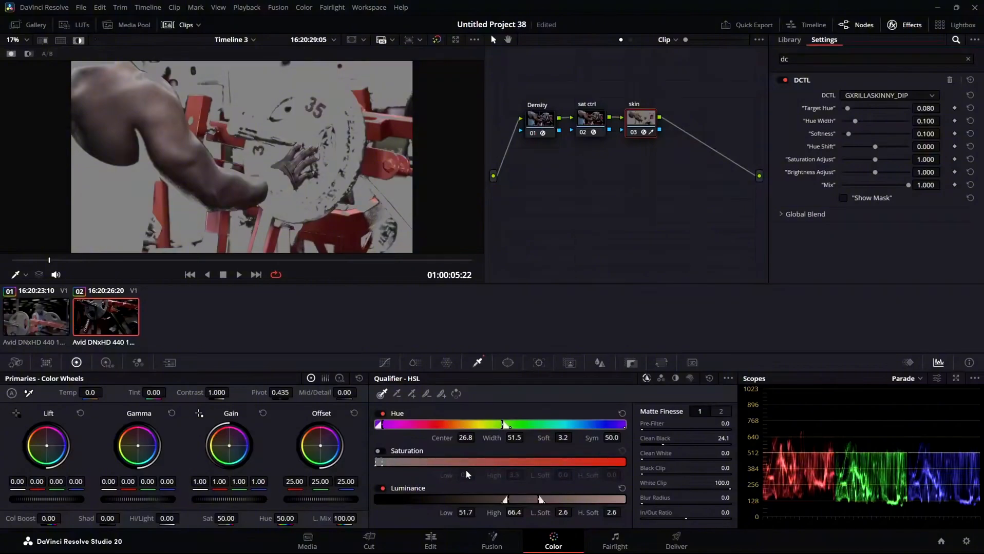
left_click_drag(521, 501, 519, 501)
left_click(381, 453)
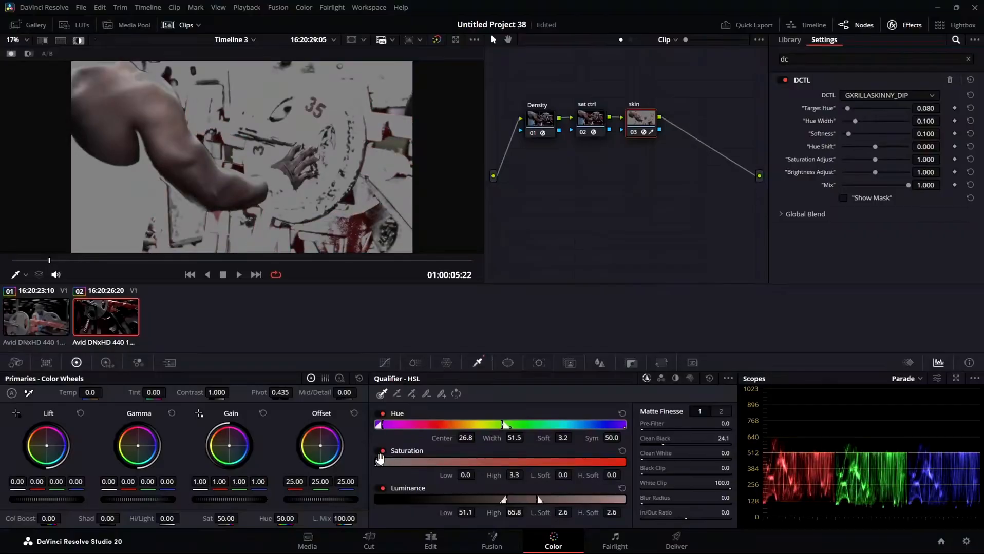
mouse_move(379, 462)
left_mouse_down()
mouse_move(389, 462)
mouse_move(375, 462)
left_mouse_up()
left_click_drag(537, 500, 568, 500)
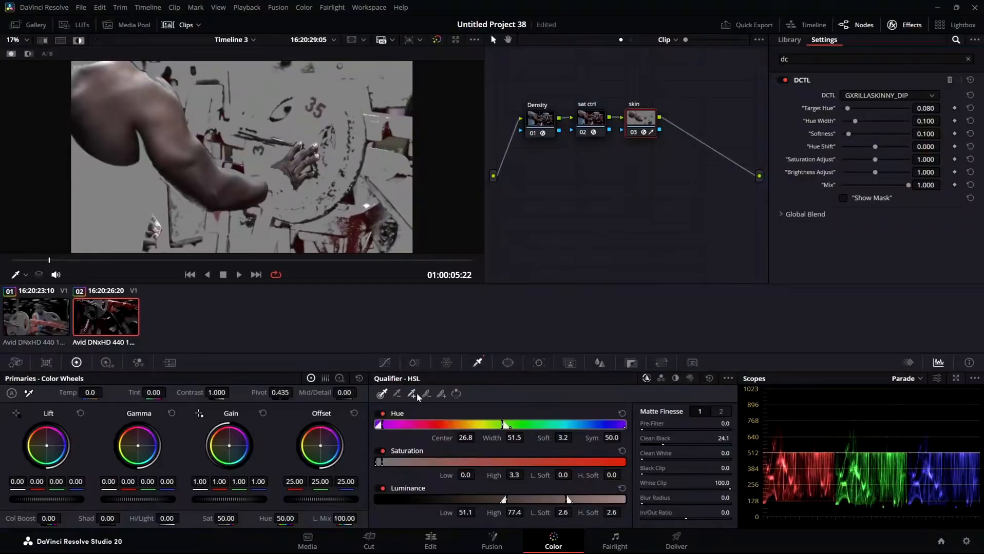
Add samples from the shoulder's upper edge to the qualifier and set Clean Black 100.0, Clean White 2.7 and Black Clip 87.7
left_click(441, 396)
left_click(411, 394)
left_click(158, 75)
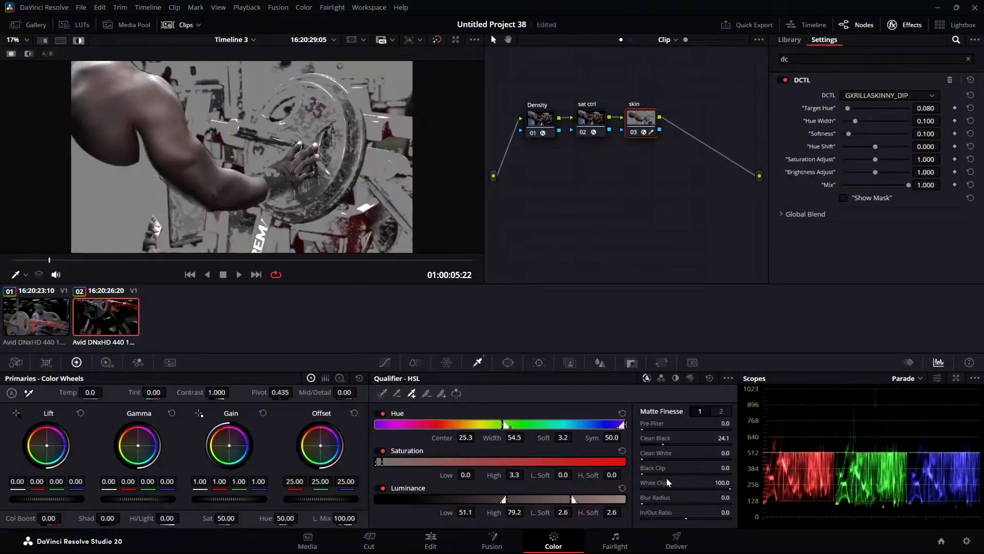
left_click_drag(641, 461, 729, 443)
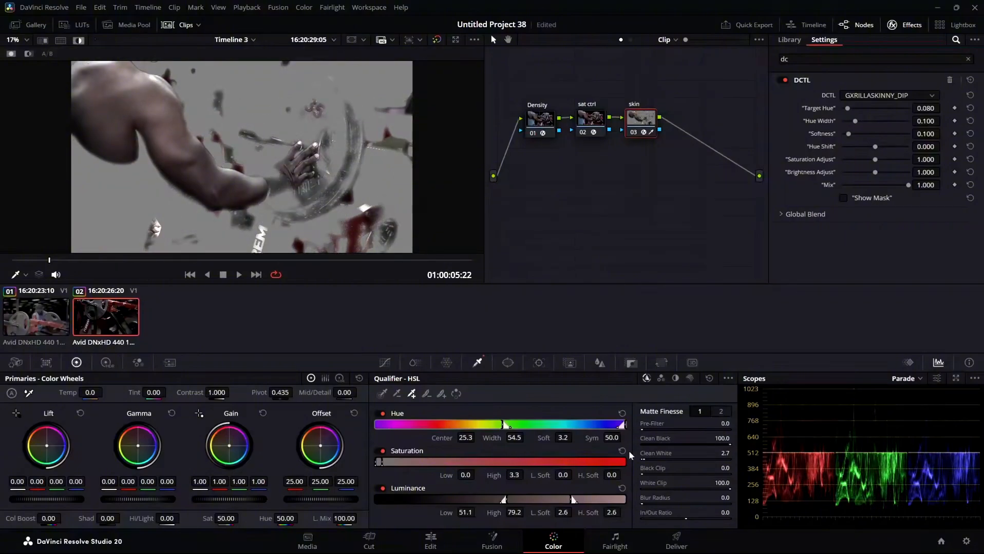
left_click_drag(642, 472, 720, 472)
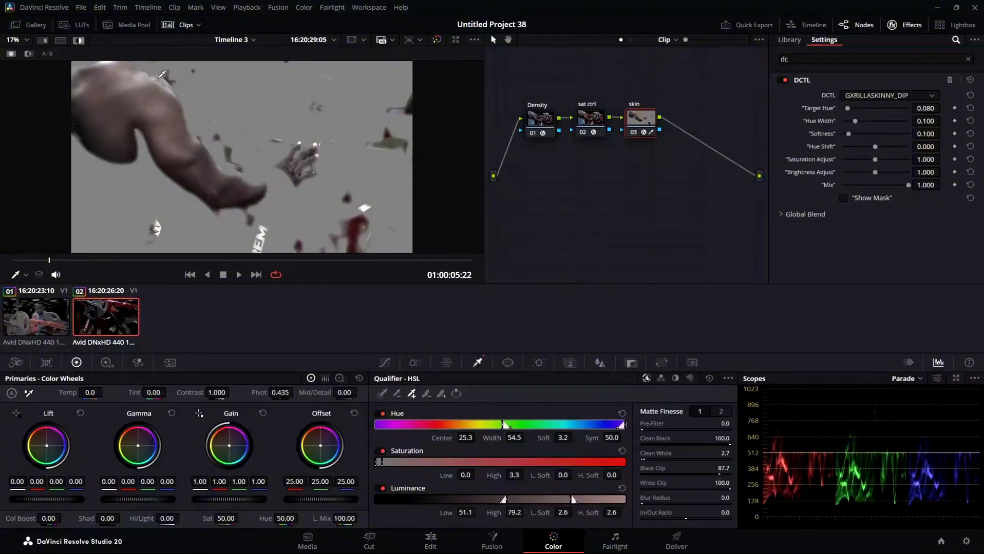
left_click(162, 75)
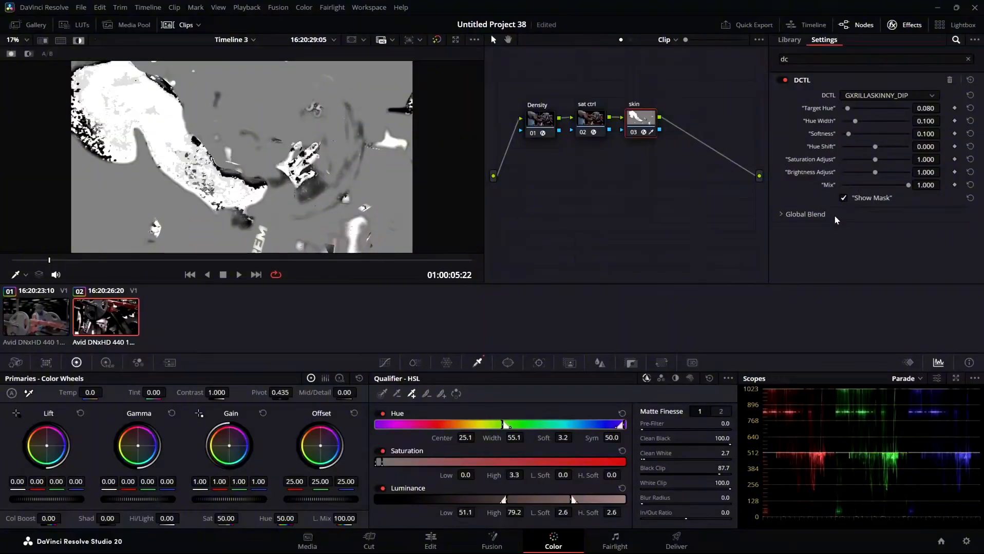
Set the skin DCTL's Saturation Adjust to 1.581 and Brightness Adjust to 0.992, reset Hue Shift, and leave the mask and highlight views
left_click(841, 198)
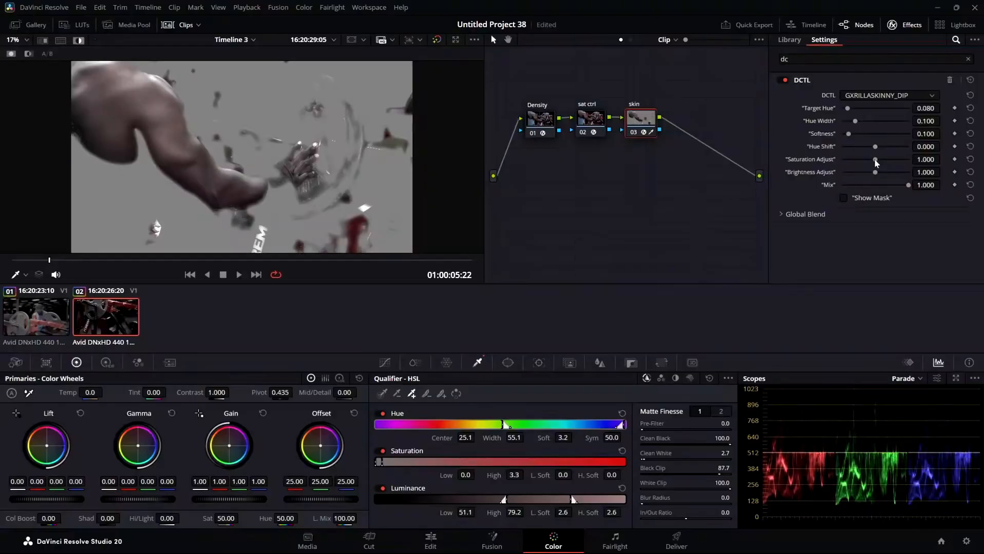
left_click_drag(875, 172, 875, 175)
left_click_drag(875, 160, 894, 162)
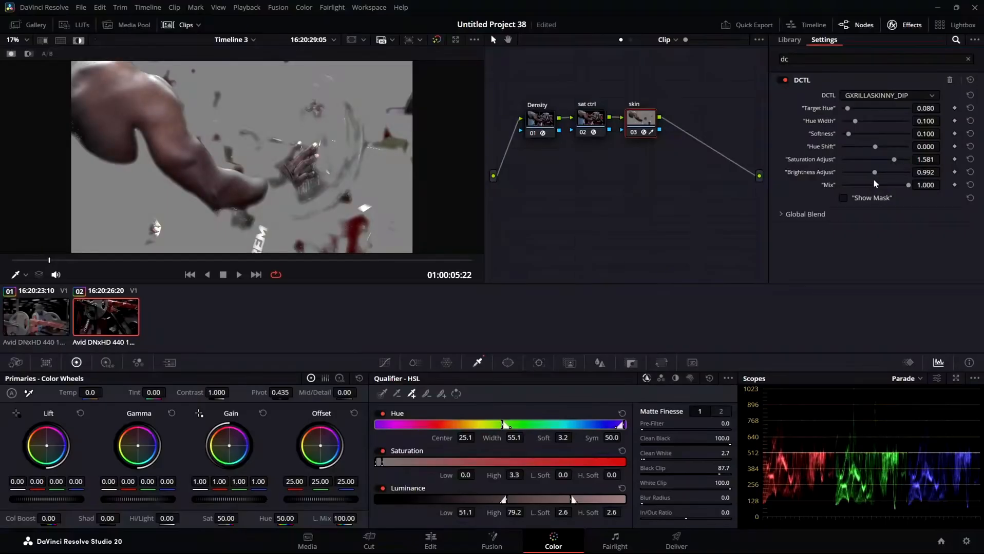
left_click_drag(873, 149, 877, 151)
double_click(827, 149)
key("shift+h")
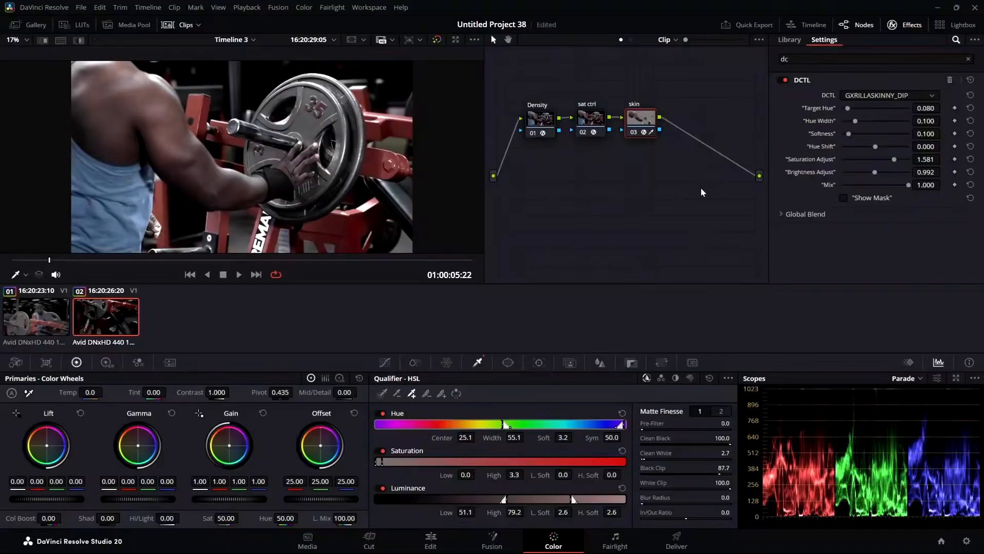
Disable and re-enable the skin node repeatedly to compare the arm before and after the skin adjustment
key("ctrl+d")
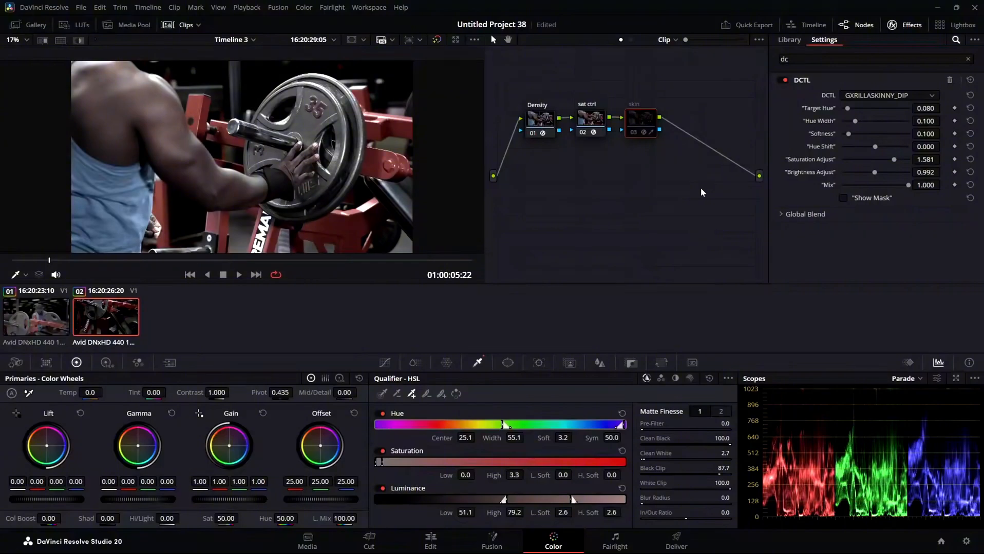
key("ctrl+d")
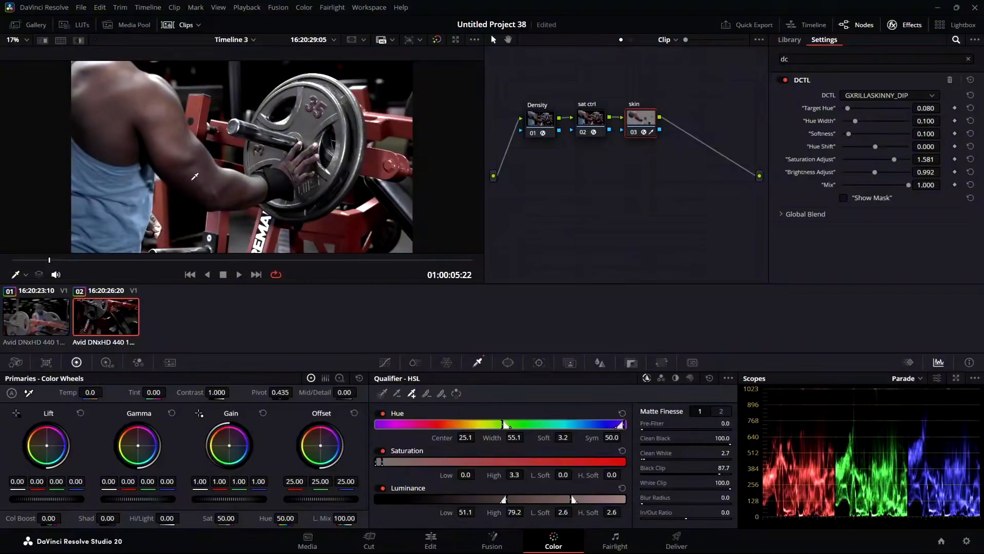
key("ctrl+d")
key("ctrl+d")
key("ctrl+d")
key("ctrl+d")
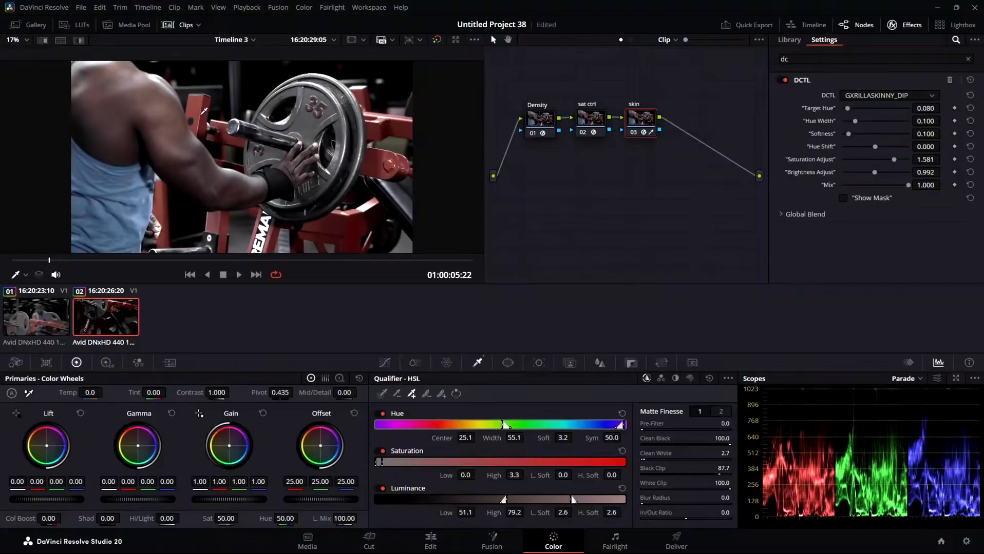